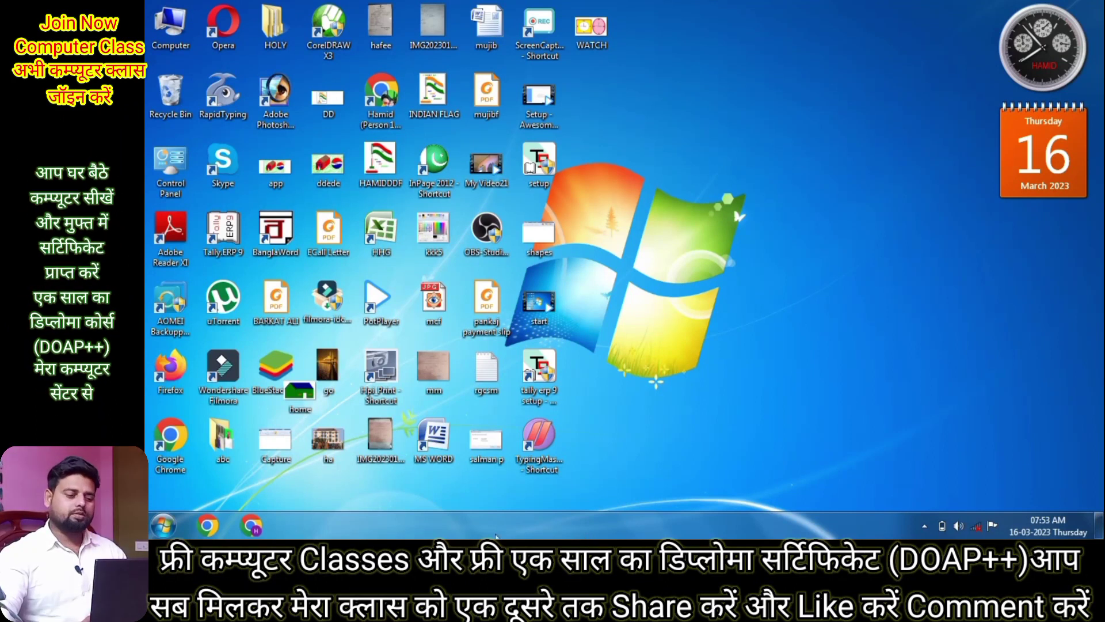
Launch WordPad from the Start menu's All Programs > Accessories folder.
left_click(163, 525)
left_click(221, 463)
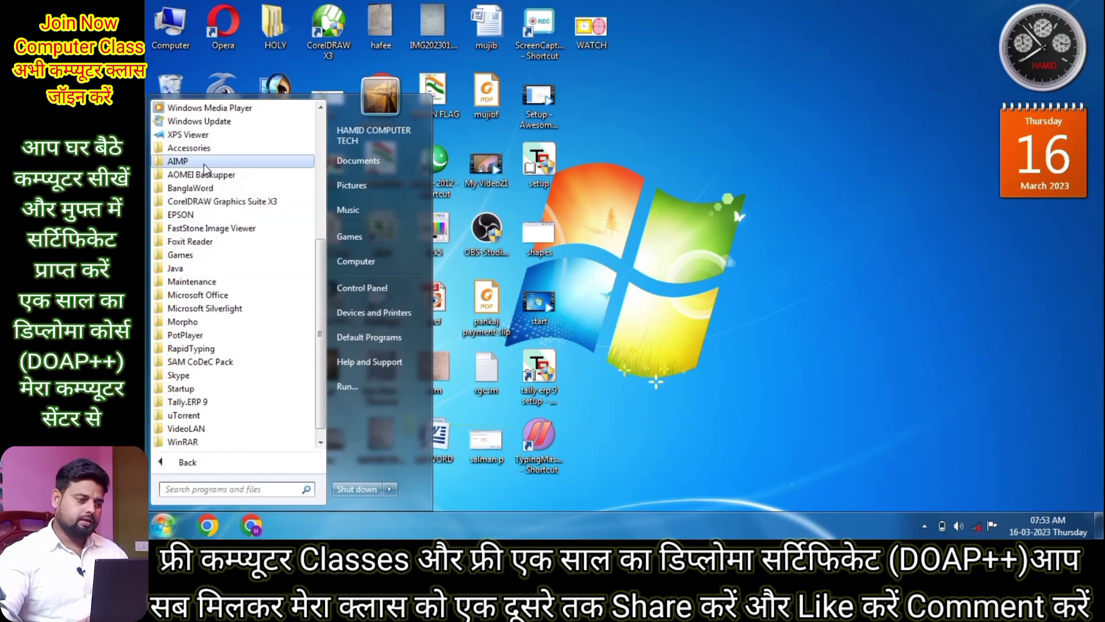
left_click(203, 150)
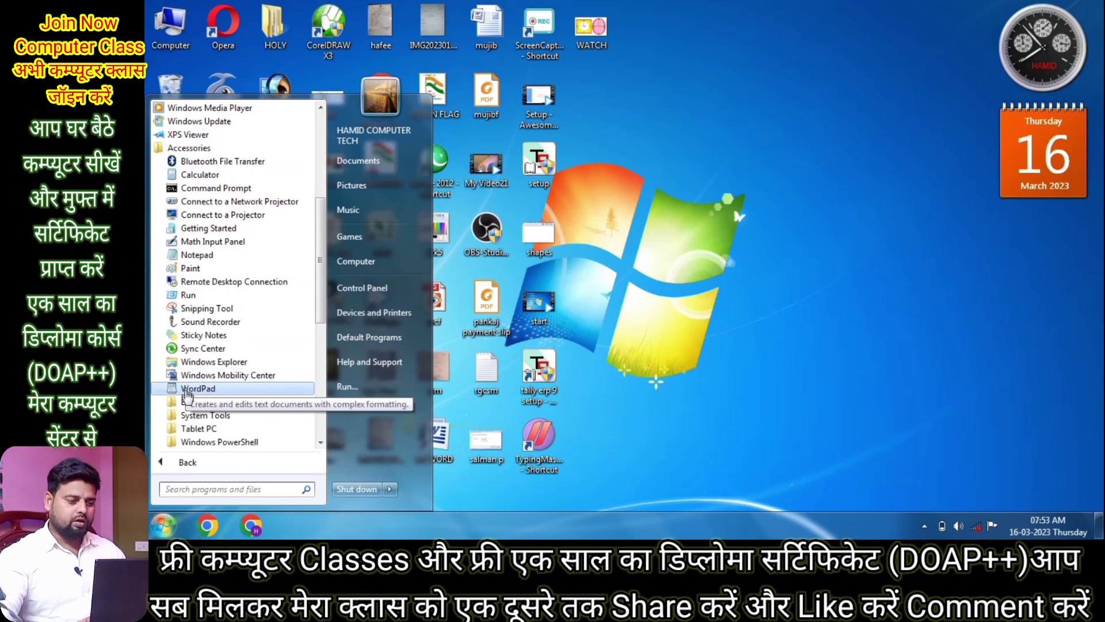
left_click(188, 389)
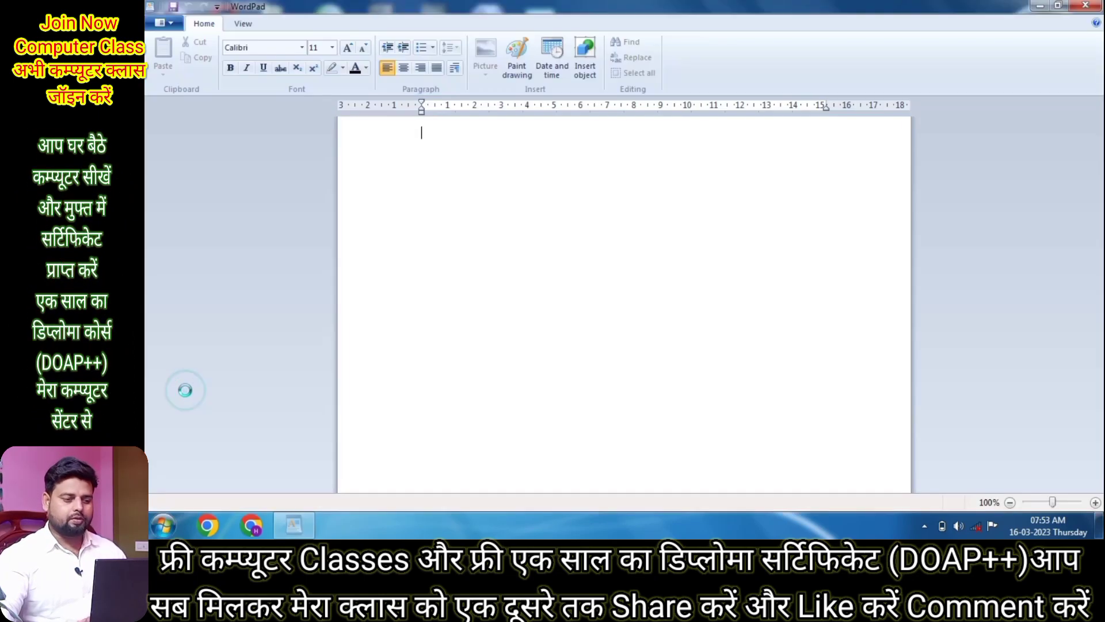
Close WordPad and relaunch it by searching 'word' in the Start menu.
left_click(1082, 10)
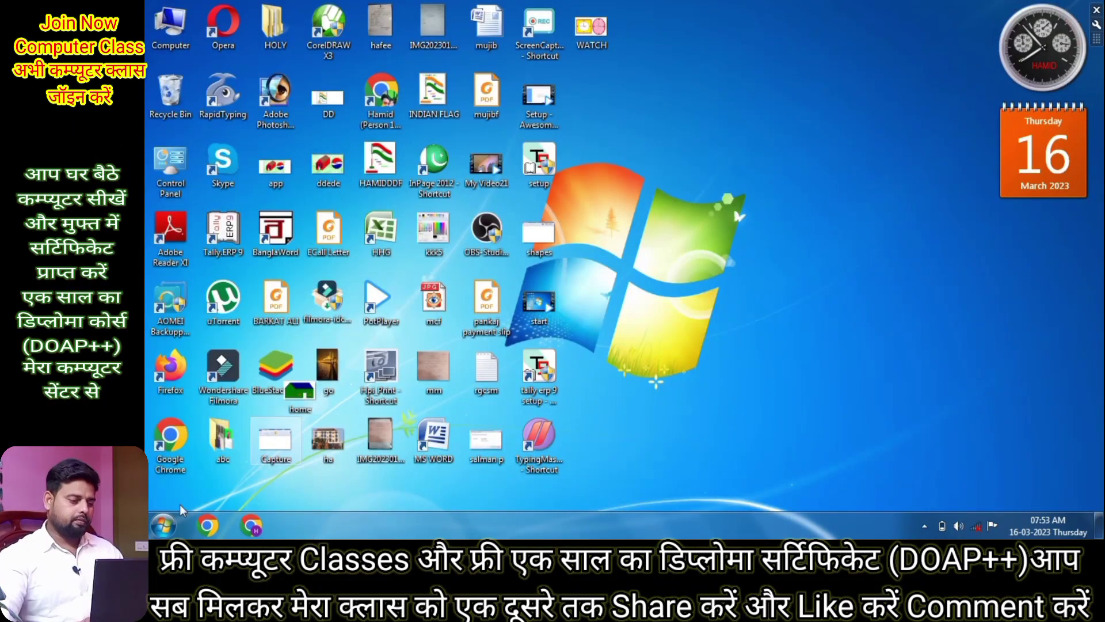
left_click(164, 525)
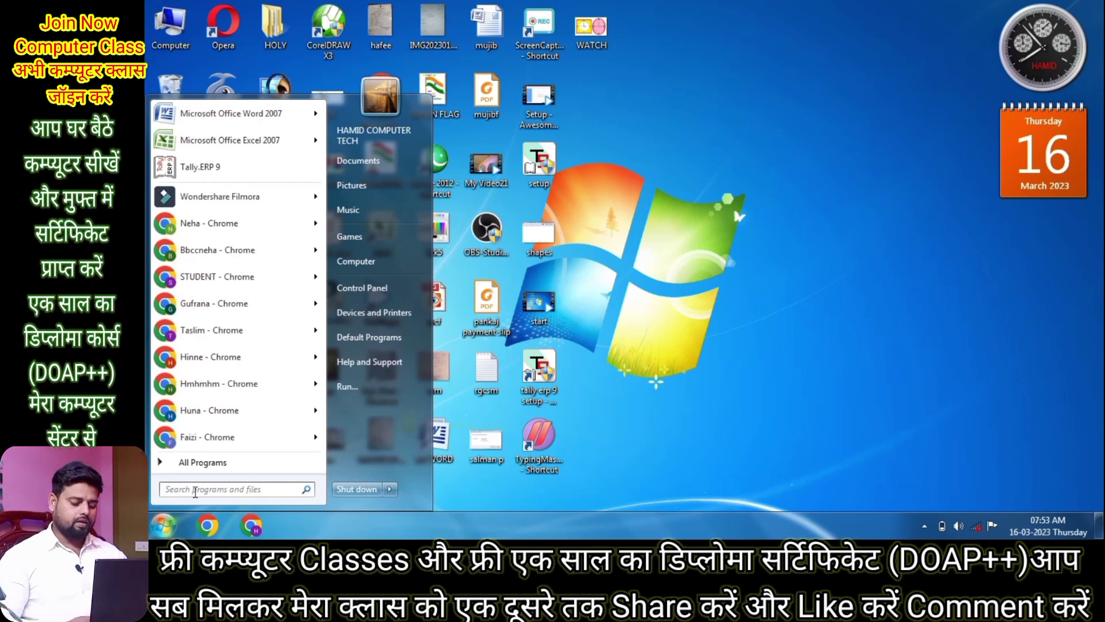
type("word")
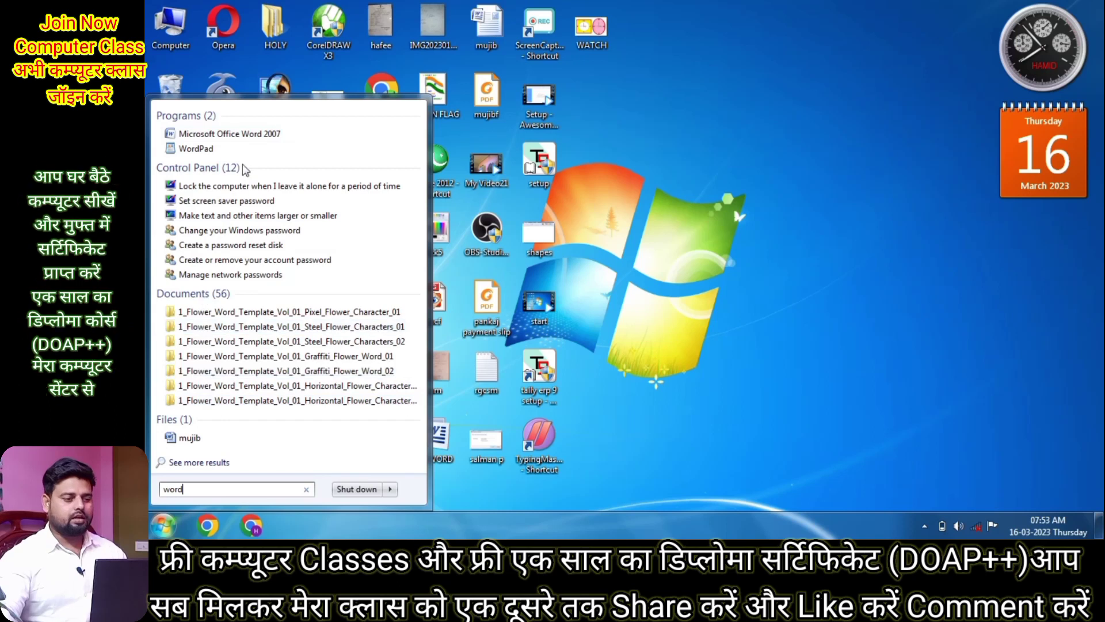
left_click(196, 148)
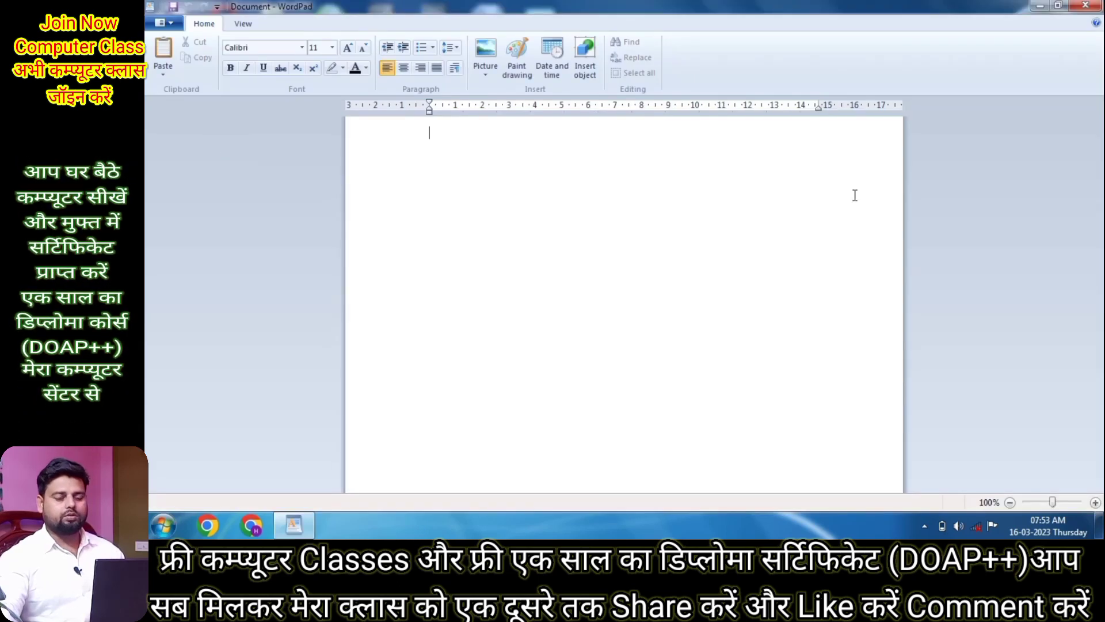
Close WordPad and start it again by running wordpad from the Run dialog.
left_click(1085, 8)
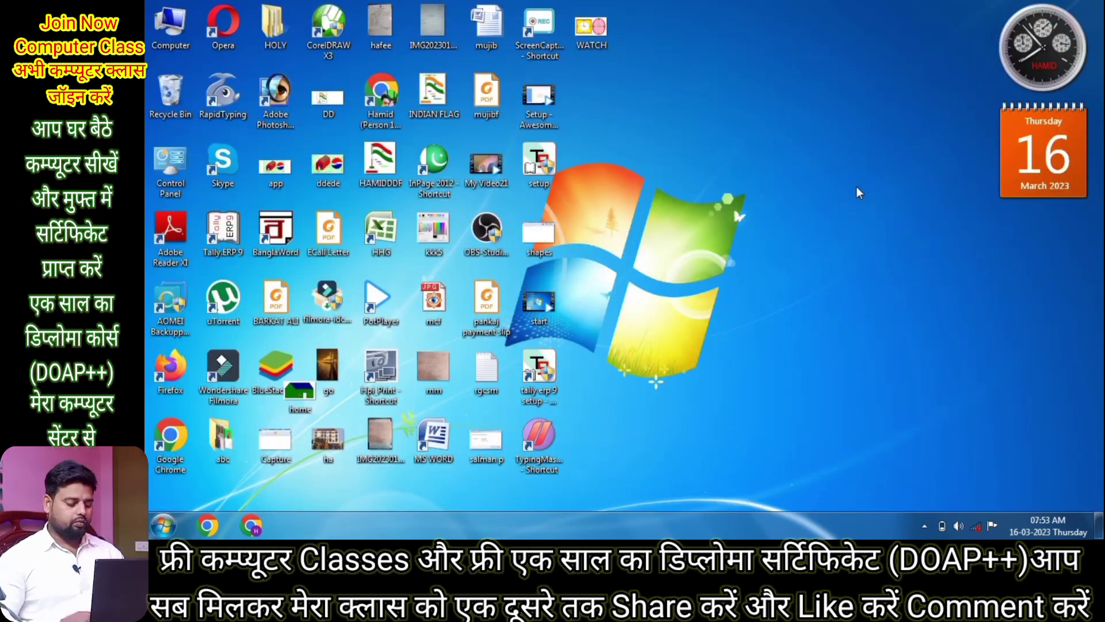
key("super+r")
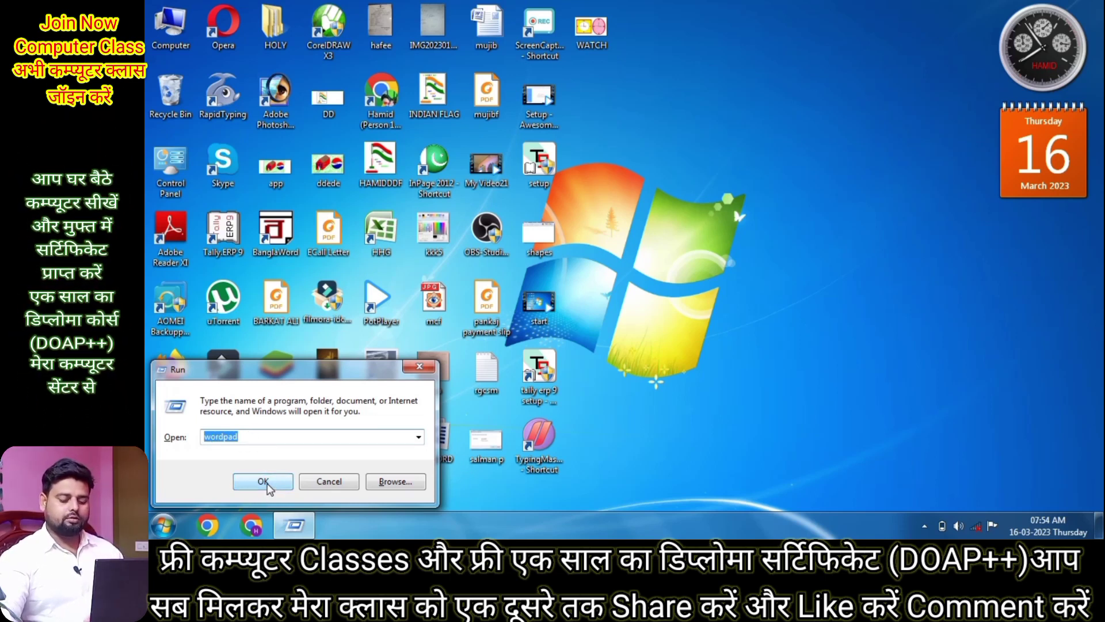
left_click(266, 486)
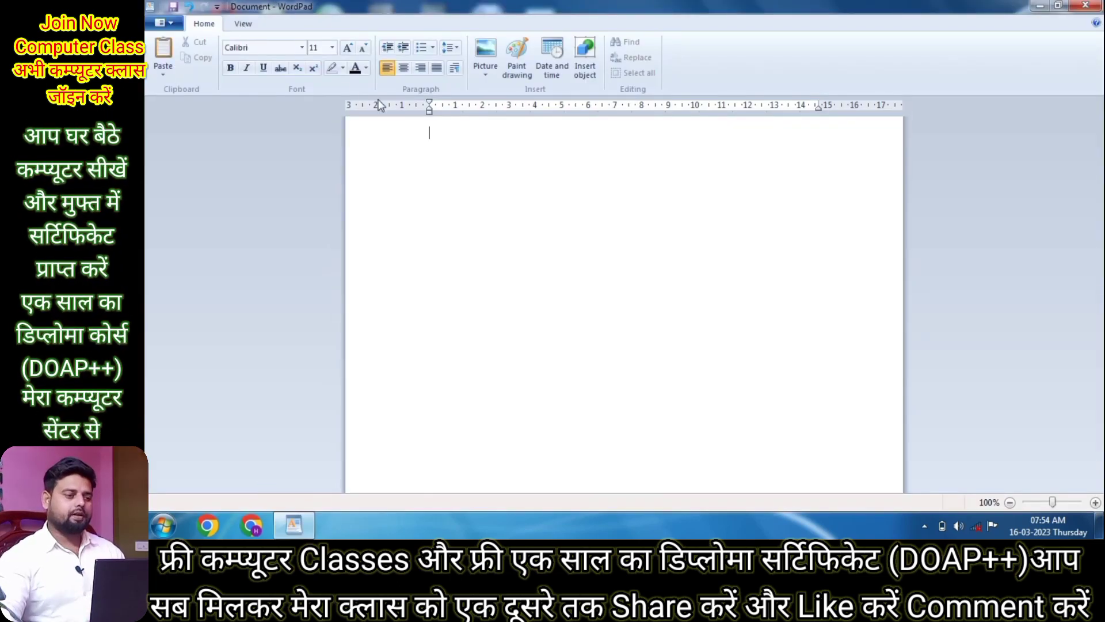
left_click(176, 24)
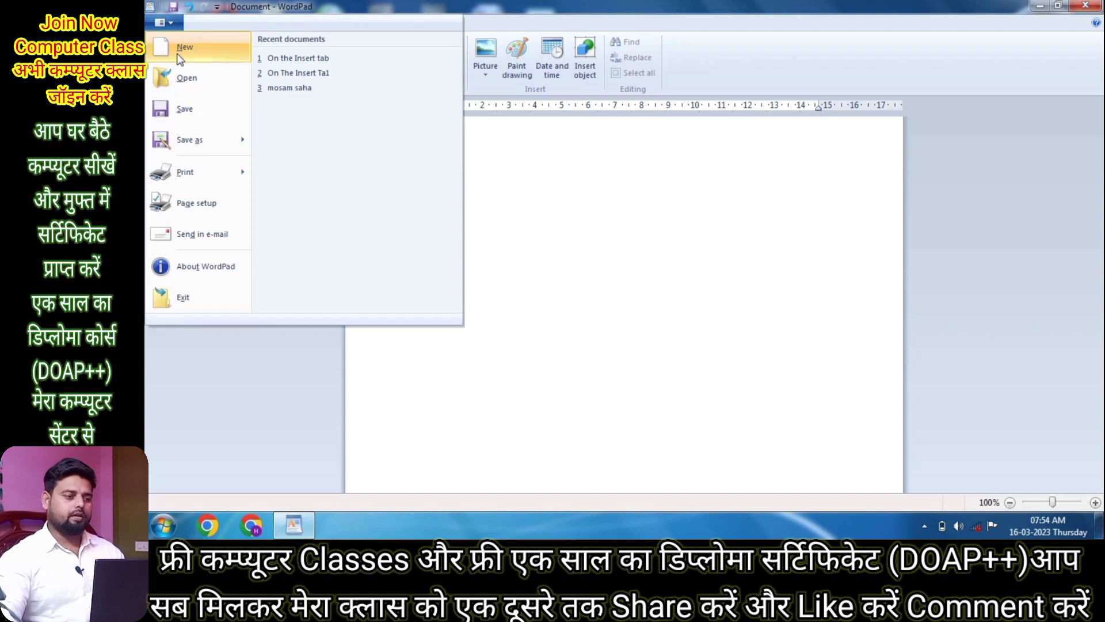
left_click(528, 183)
type("am is a good bo")
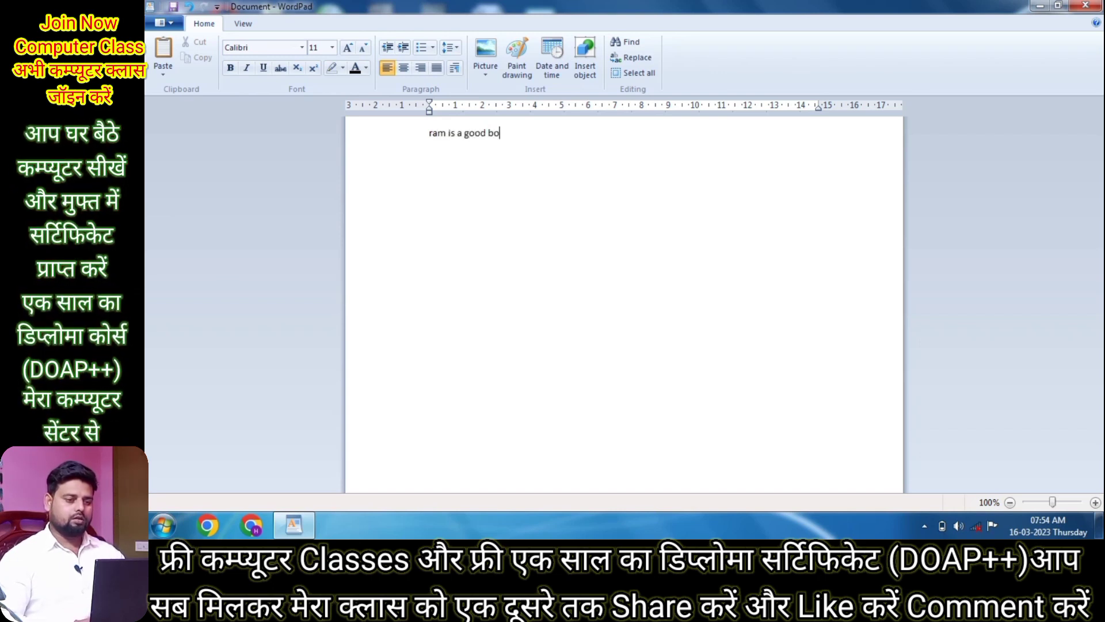
type("y.")
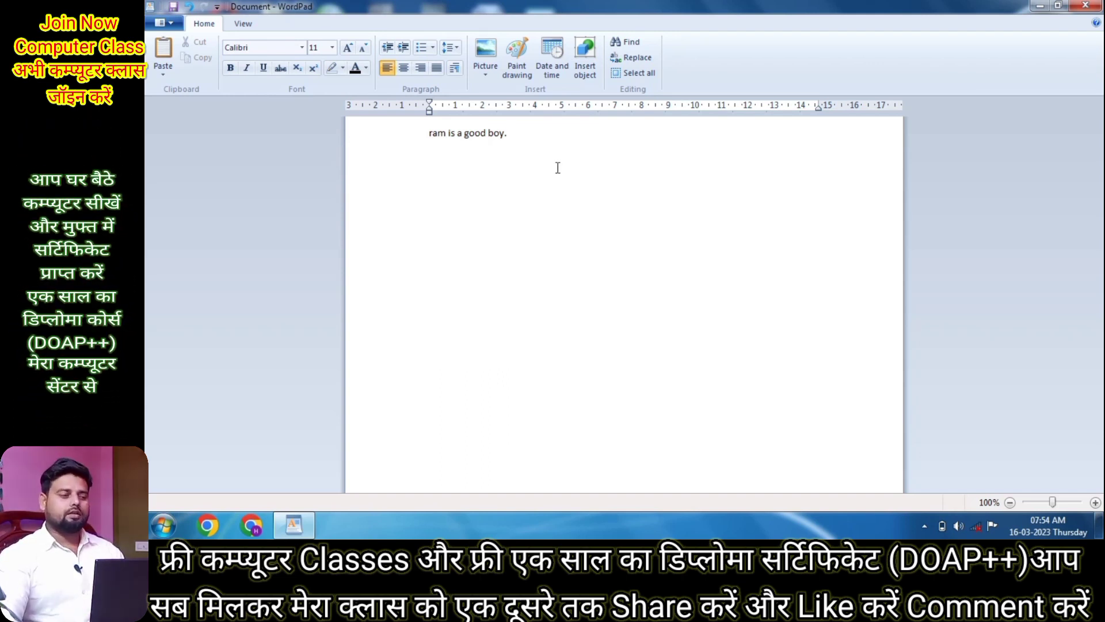
left_click(167, 26)
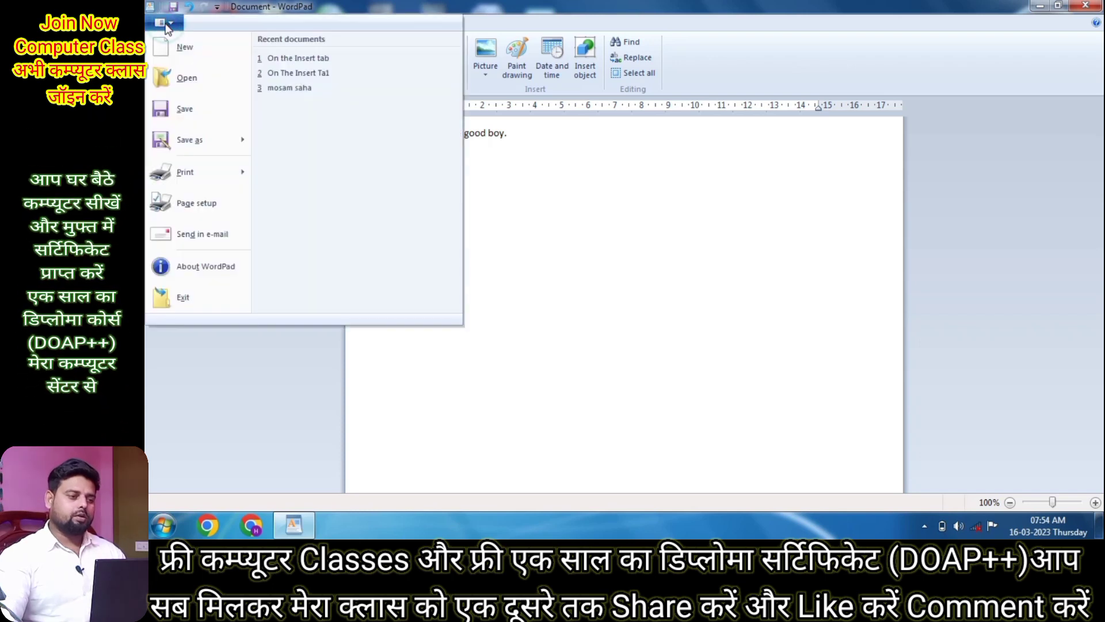
left_click(189, 49)
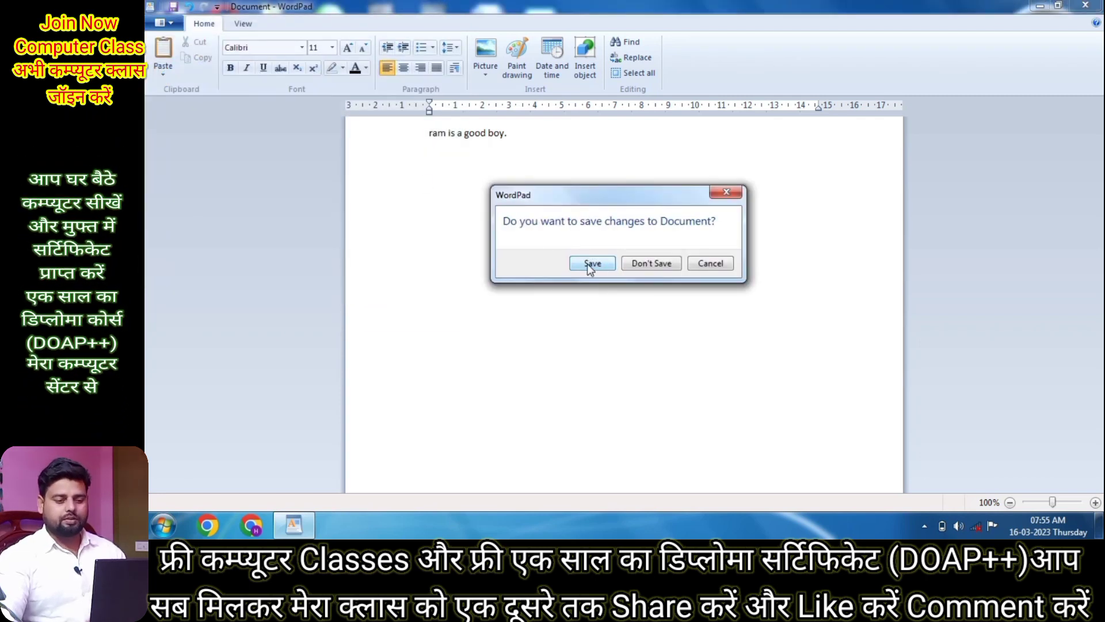
left_click(647, 264)
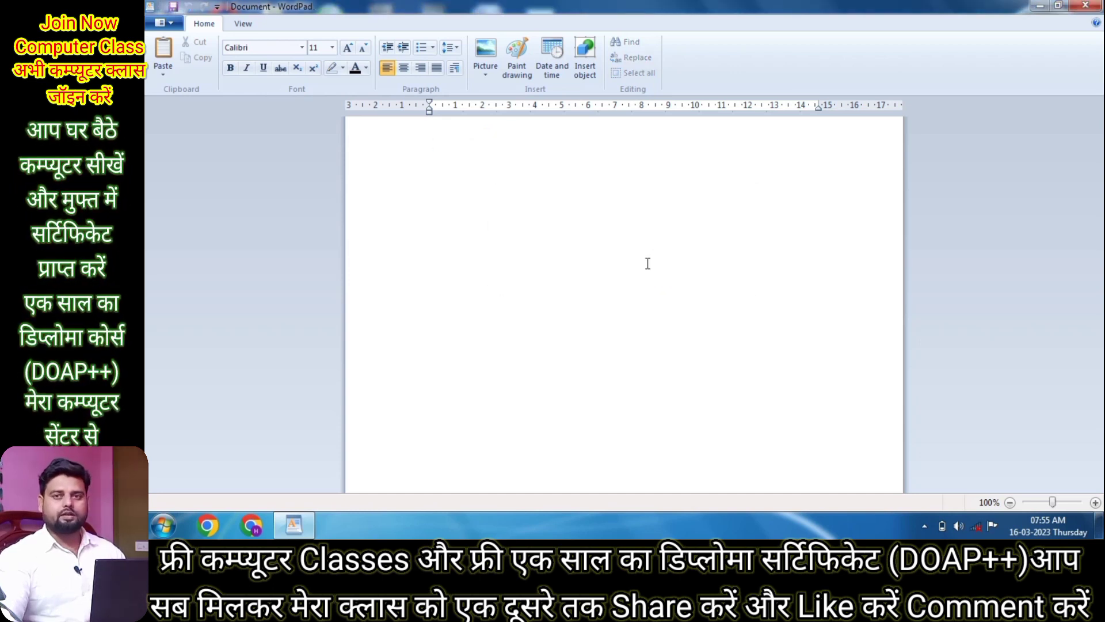
left_click(180, 26)
Open the 'On the Insert tab' file from the Documents library.
left_click(195, 85)
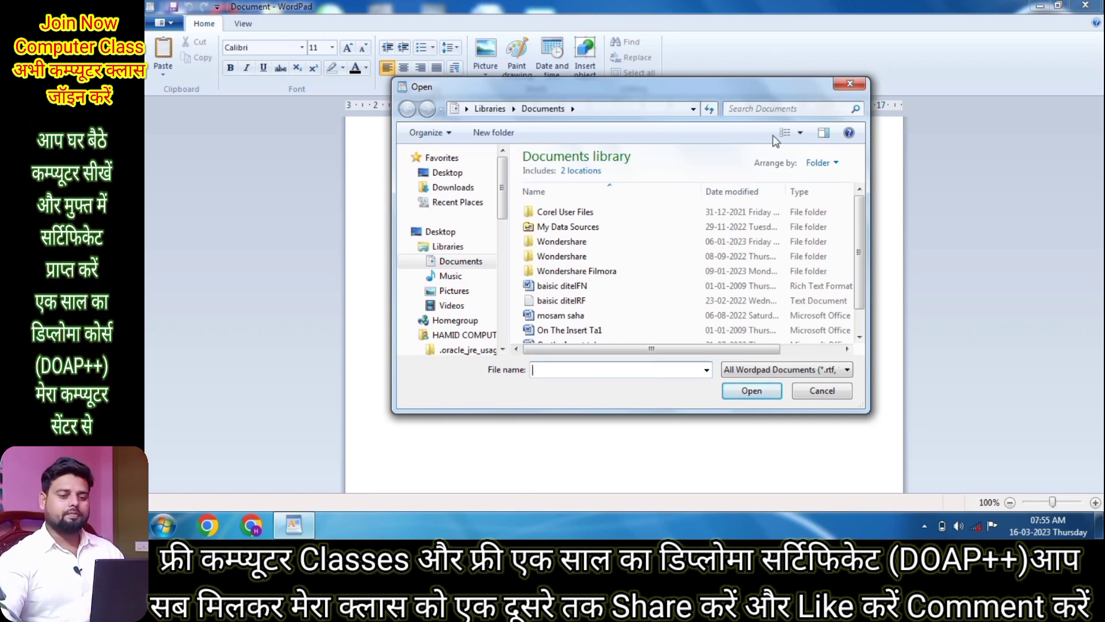
scroll(861, 218, "down", 2)
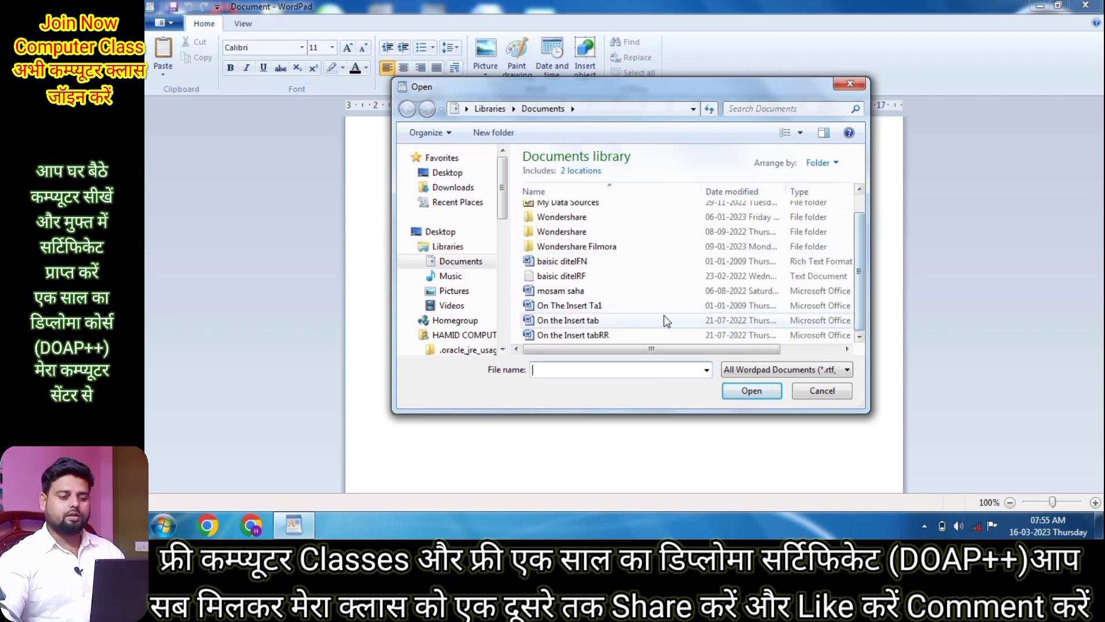
left_click(556, 321)
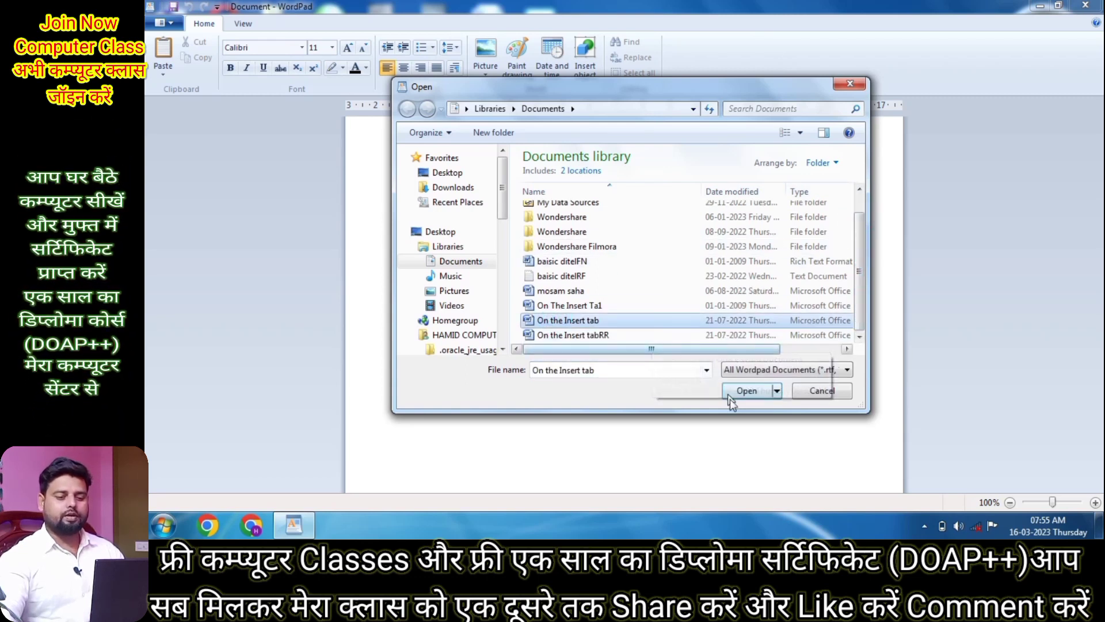
left_click(746, 390)
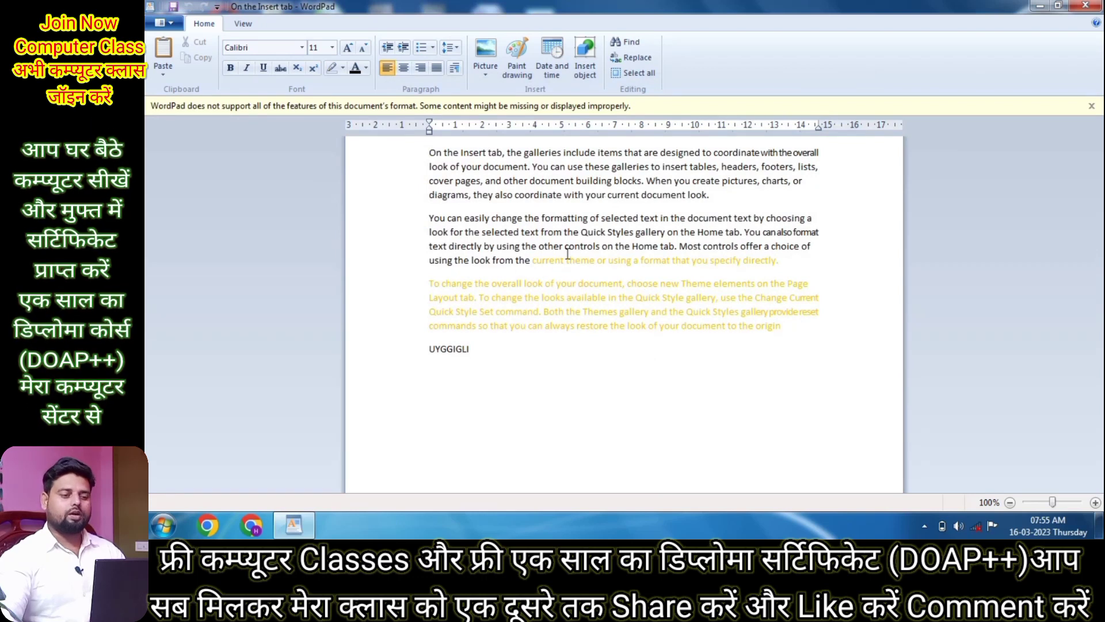
Make the first paragraph size 18 in the Bernard MT Condensed font.
left_click_drag(430, 152, 708, 194)
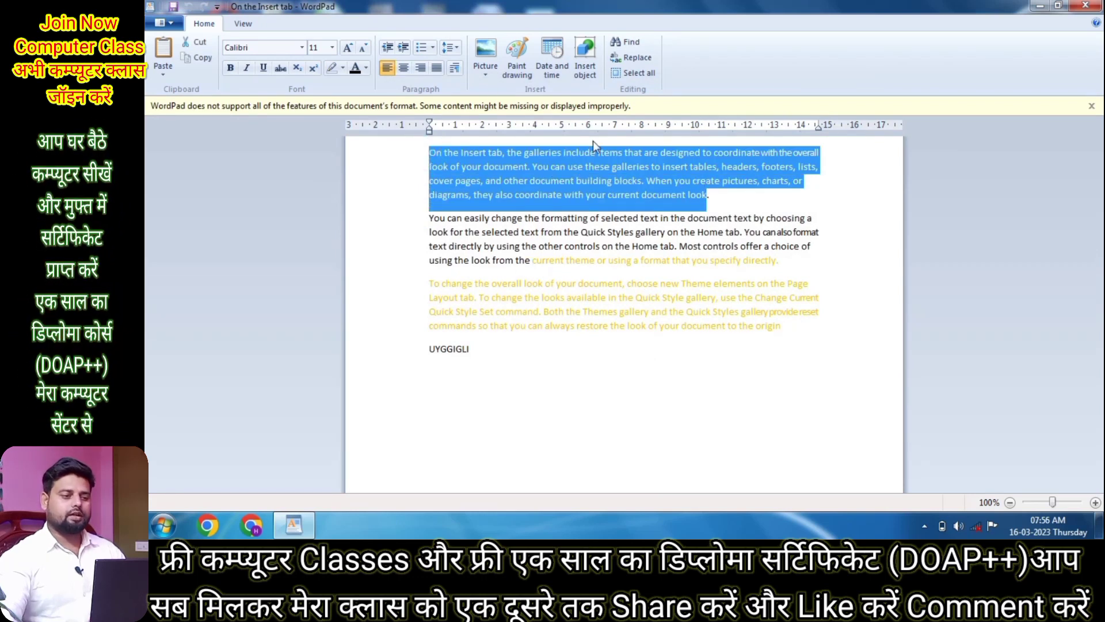
left_click(330, 46)
left_click(316, 147)
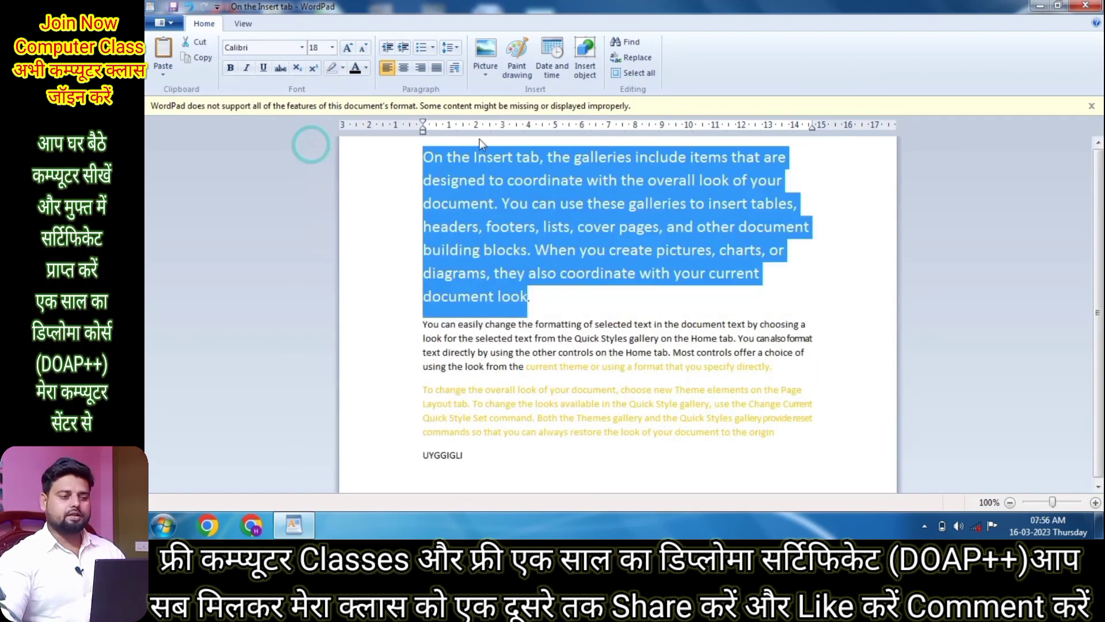
left_click(302, 47)
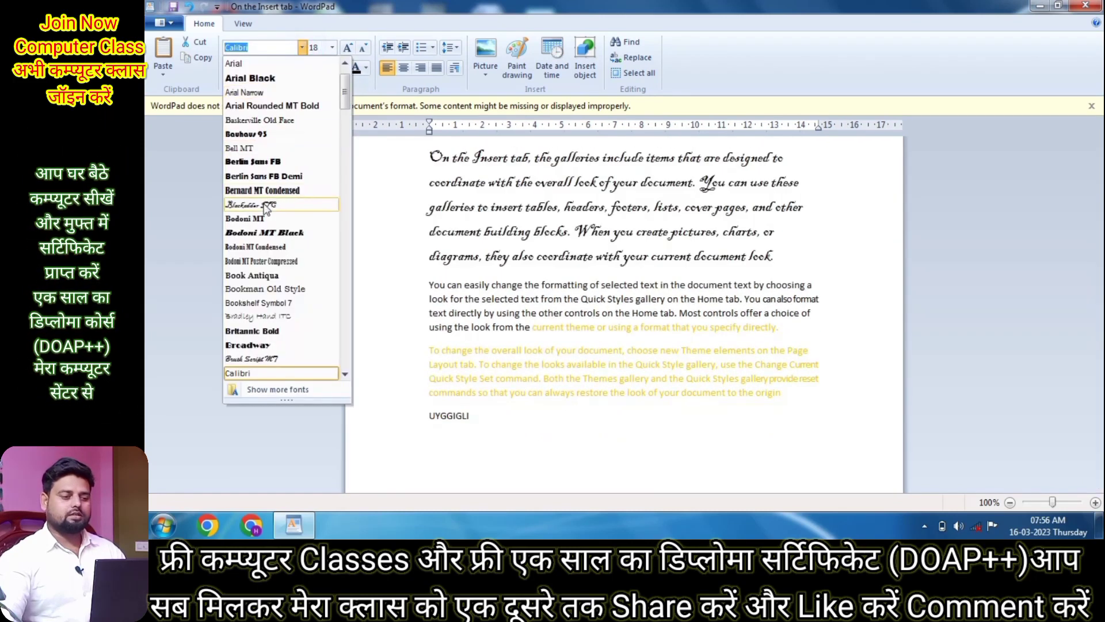
left_click(276, 190)
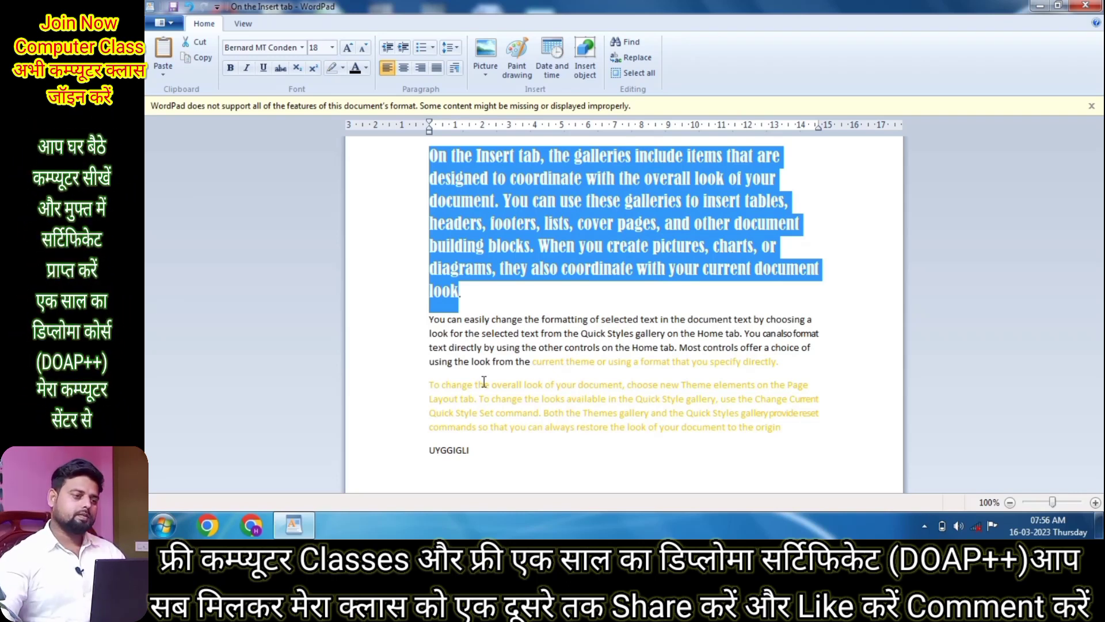
Save a copy named 'hamid' as an Office Open XML document, then close WordPad.
left_click(173, 25)
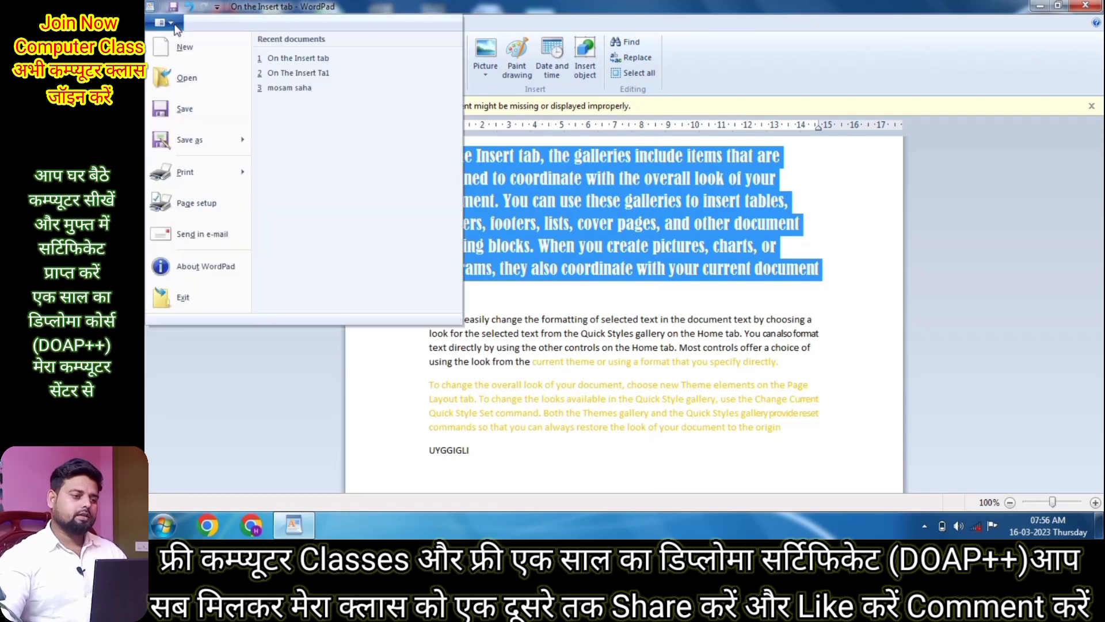
left_click(187, 111)
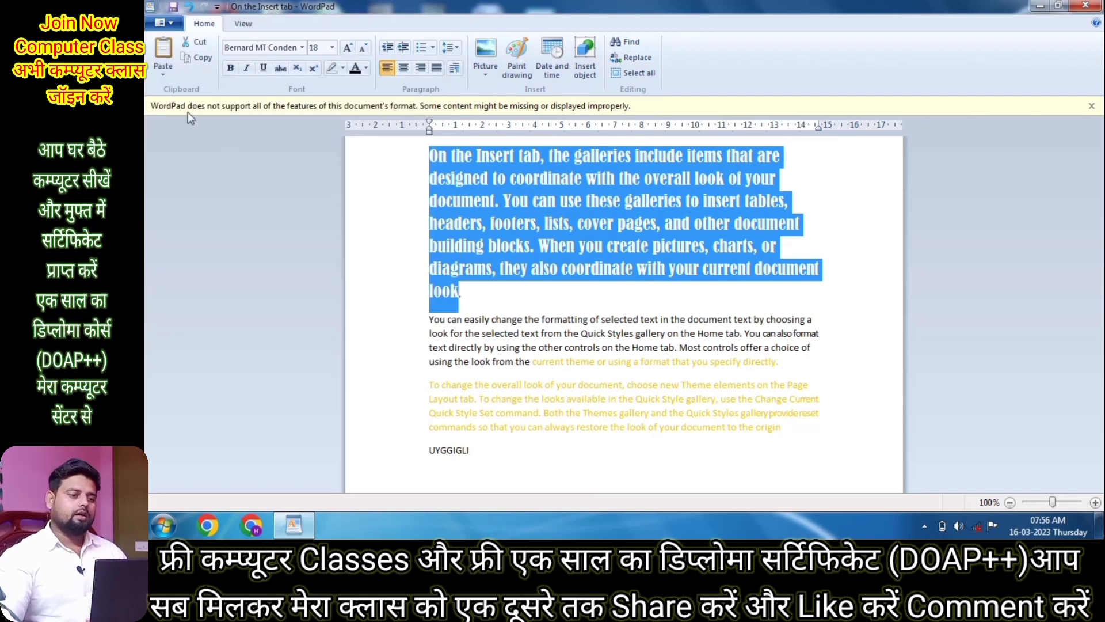
left_click(167, 23)
mouse_move(190, 140)
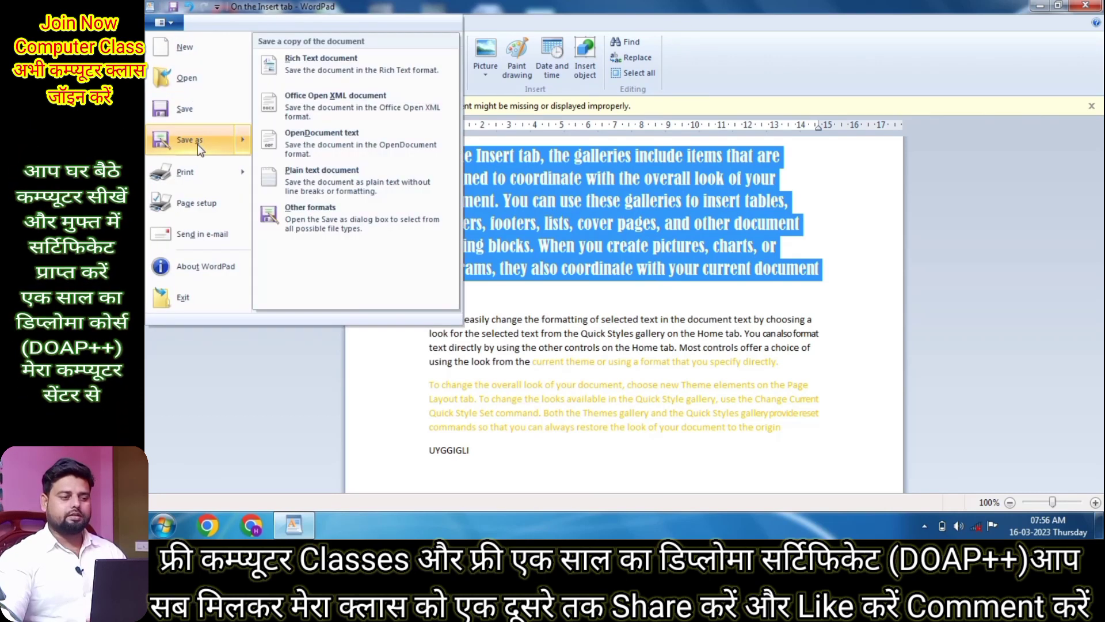
left_click(198, 144)
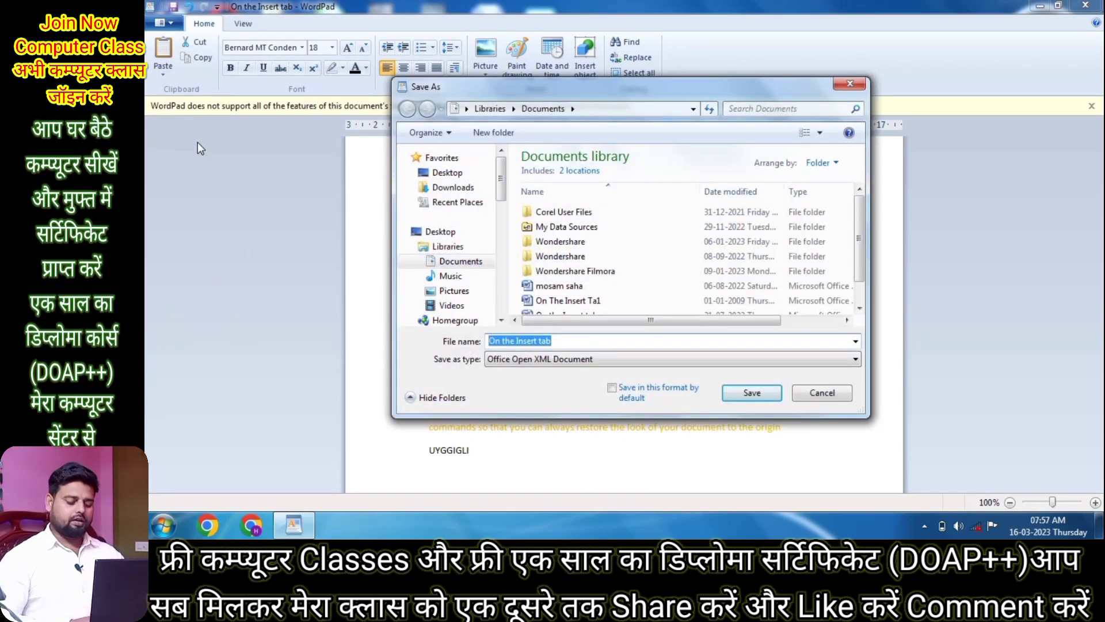
type("hamid")
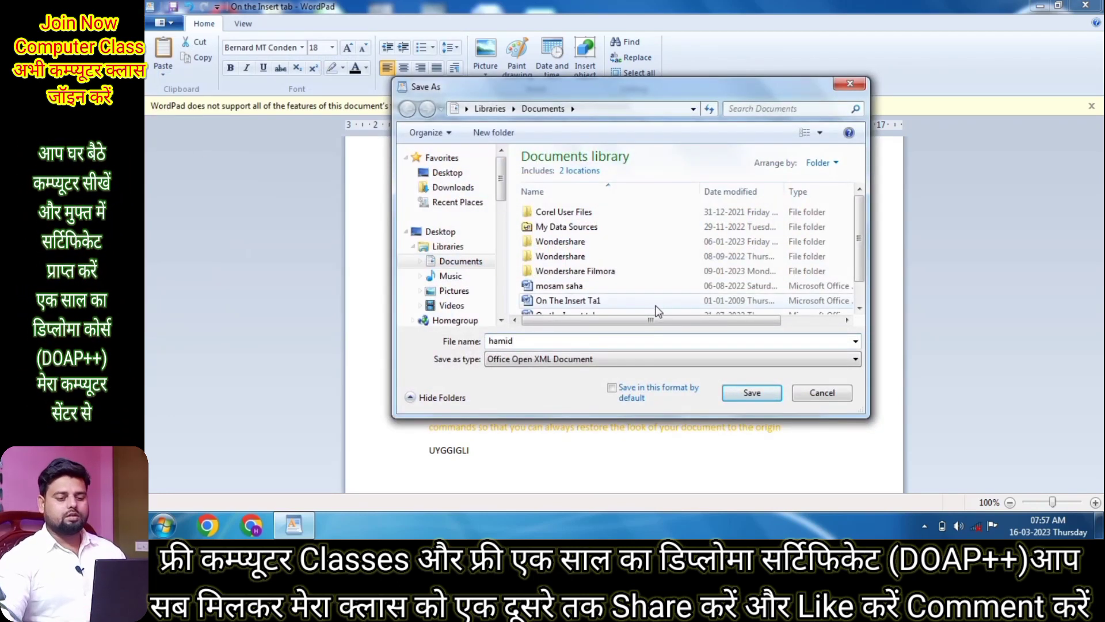
left_click(765, 393)
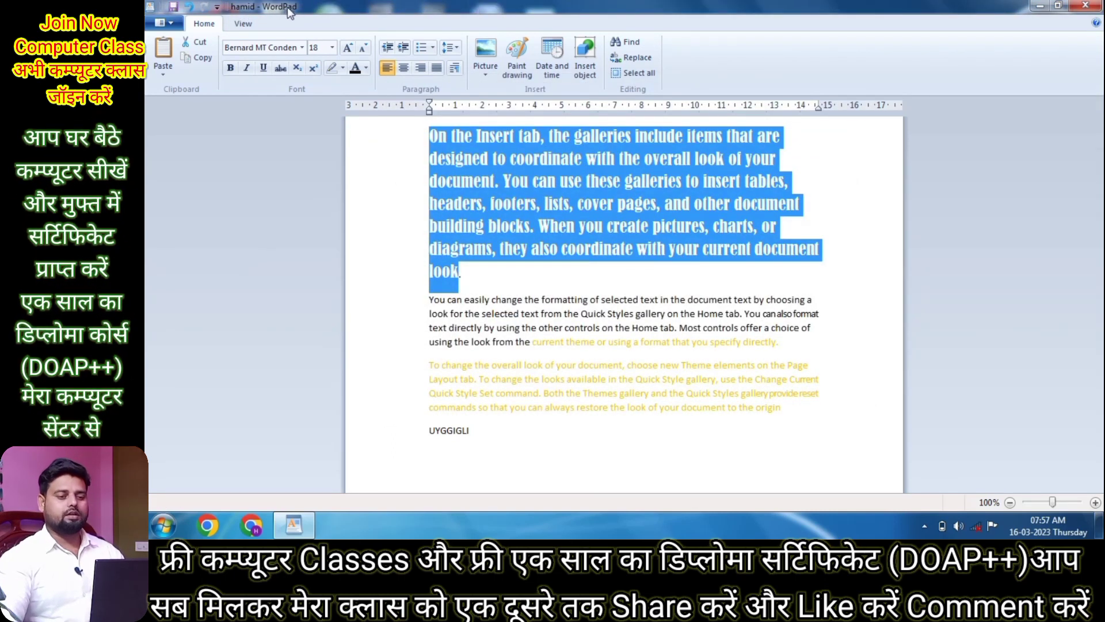
left_click(1085, 7)
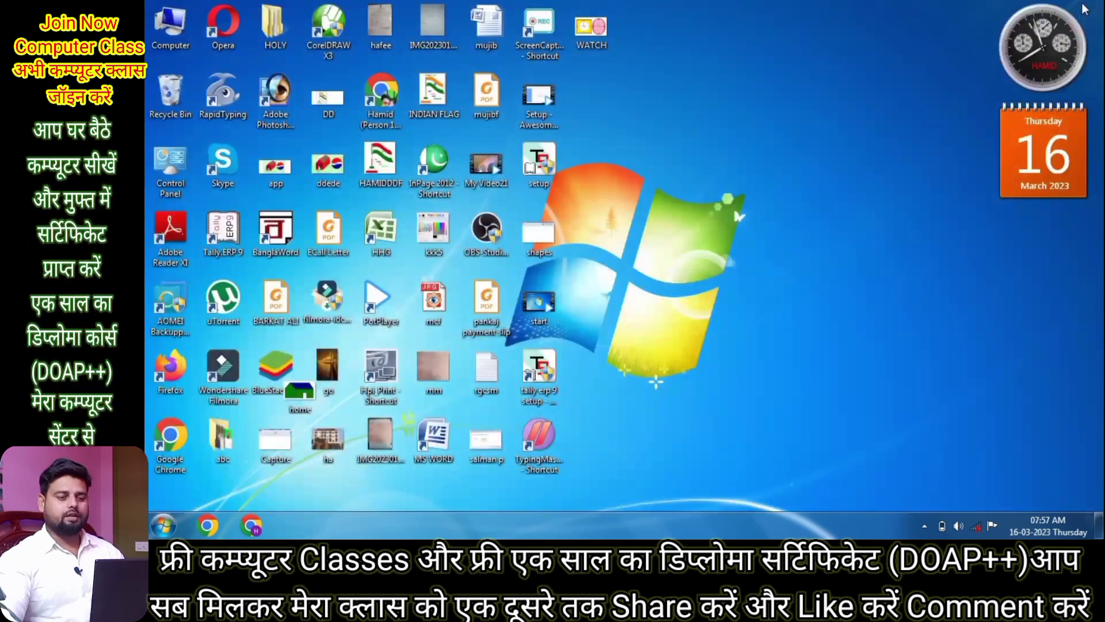
Relaunch WordPad from the Run dialog to get a blank new document.
key("super+r")
key("Return")
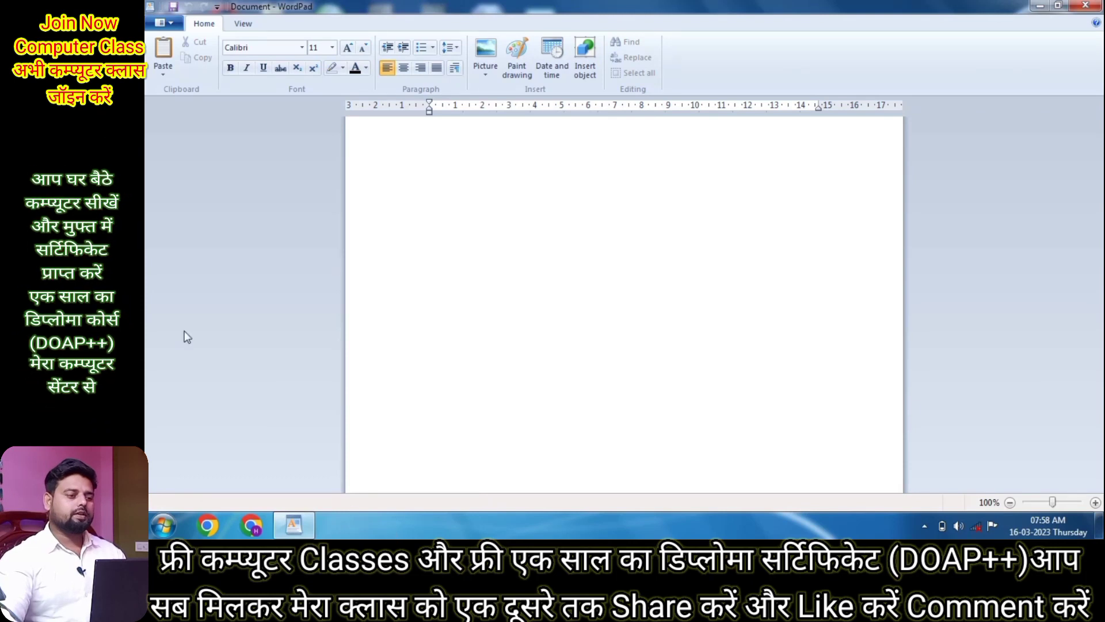
left_click(163, 22)
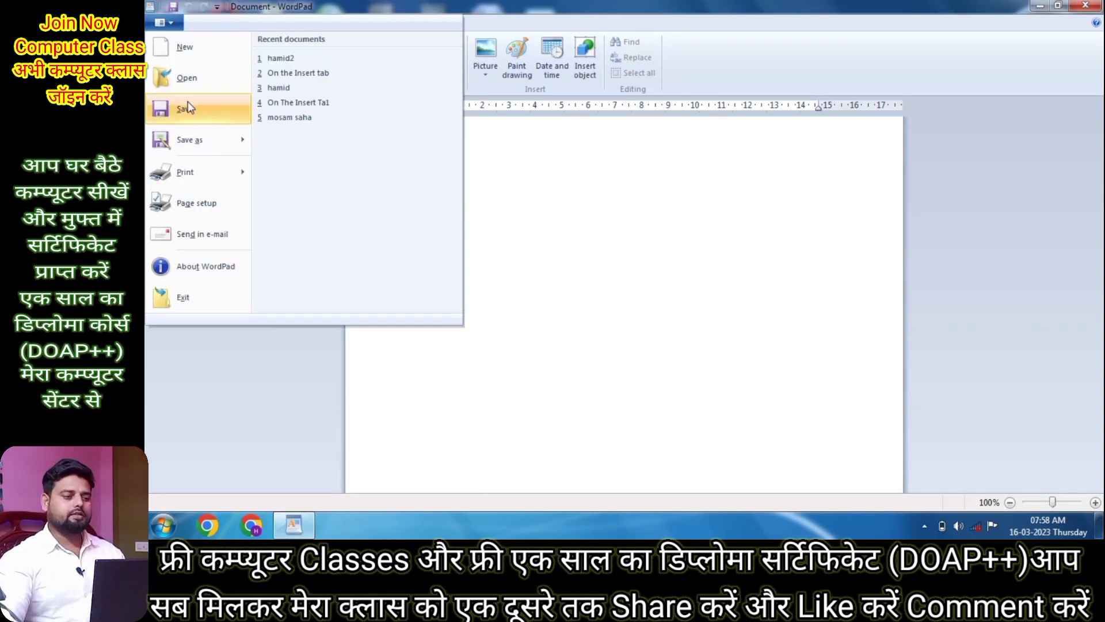
left_click(605, 189)
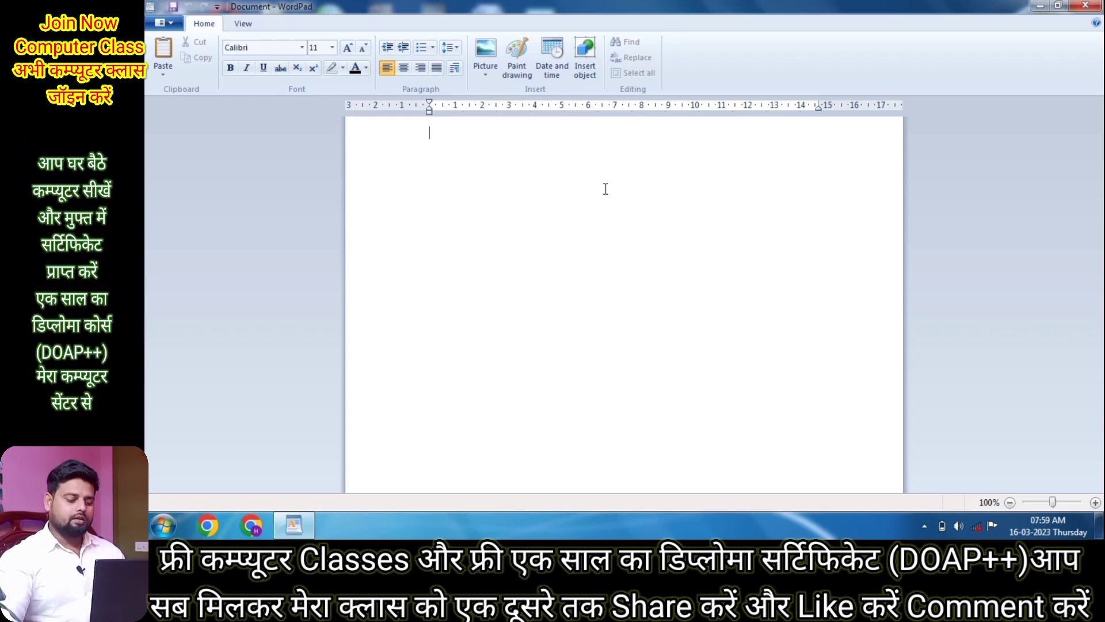
Type the sentence 'ram is a good boy.' into the blank document.
type("ram is")
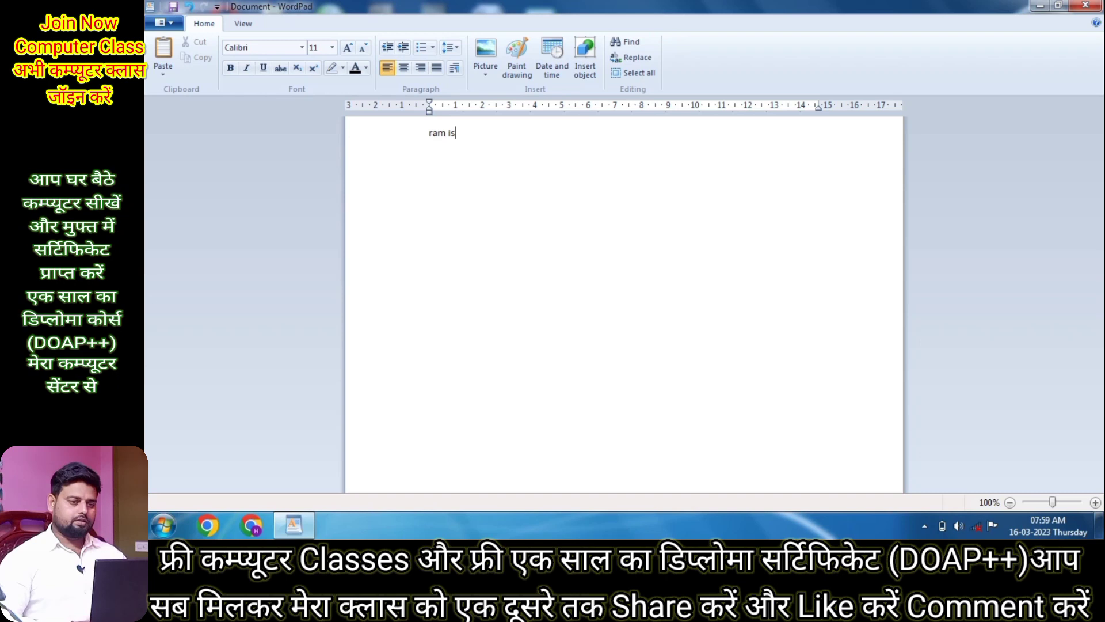
type(" a good")
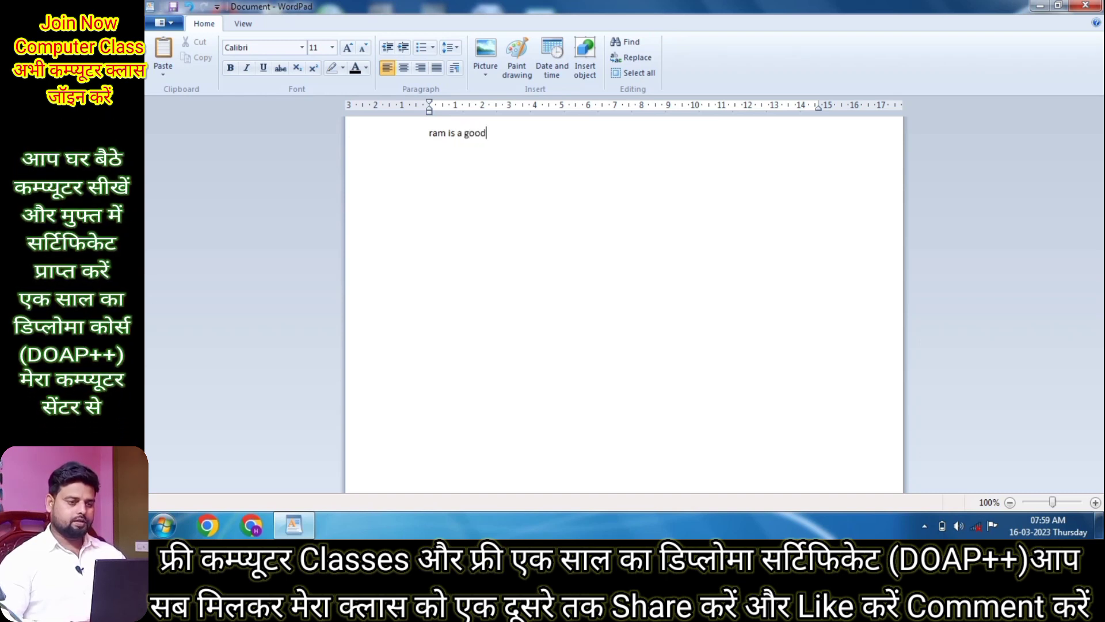
type(" boy.")
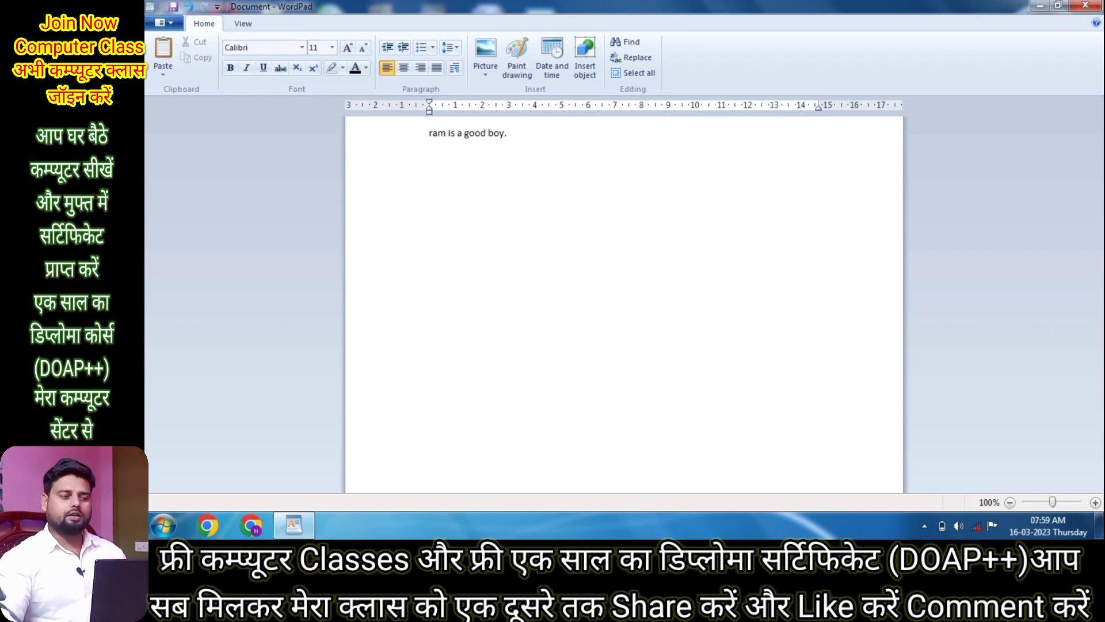
Save the document as 'today' in Rich Text Format on the Desktop.
left_click(167, 23)
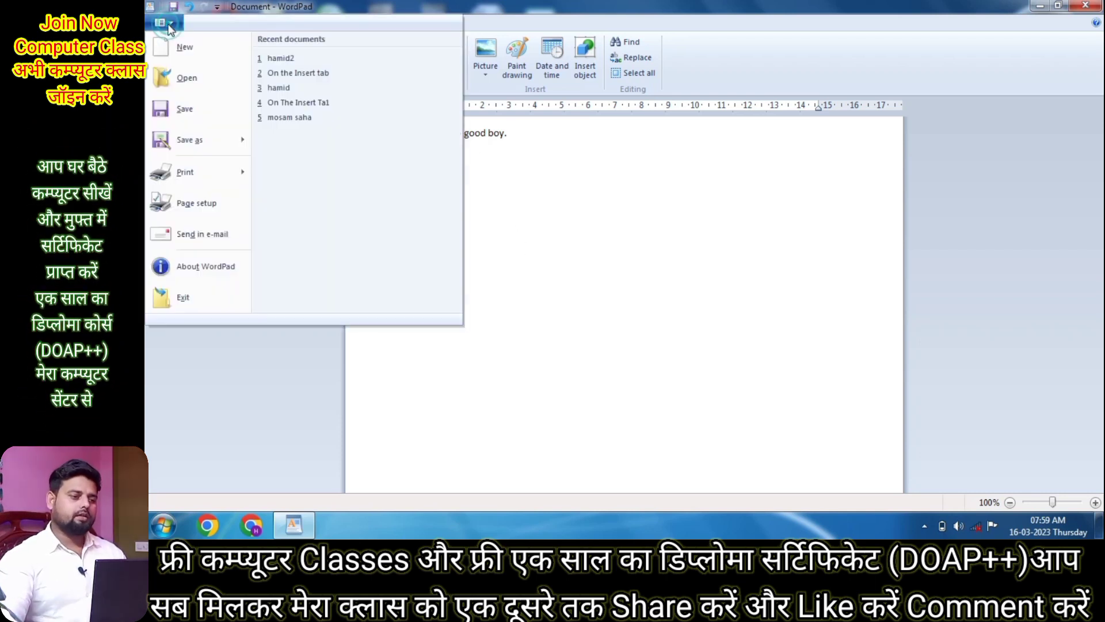
left_click(188, 109)
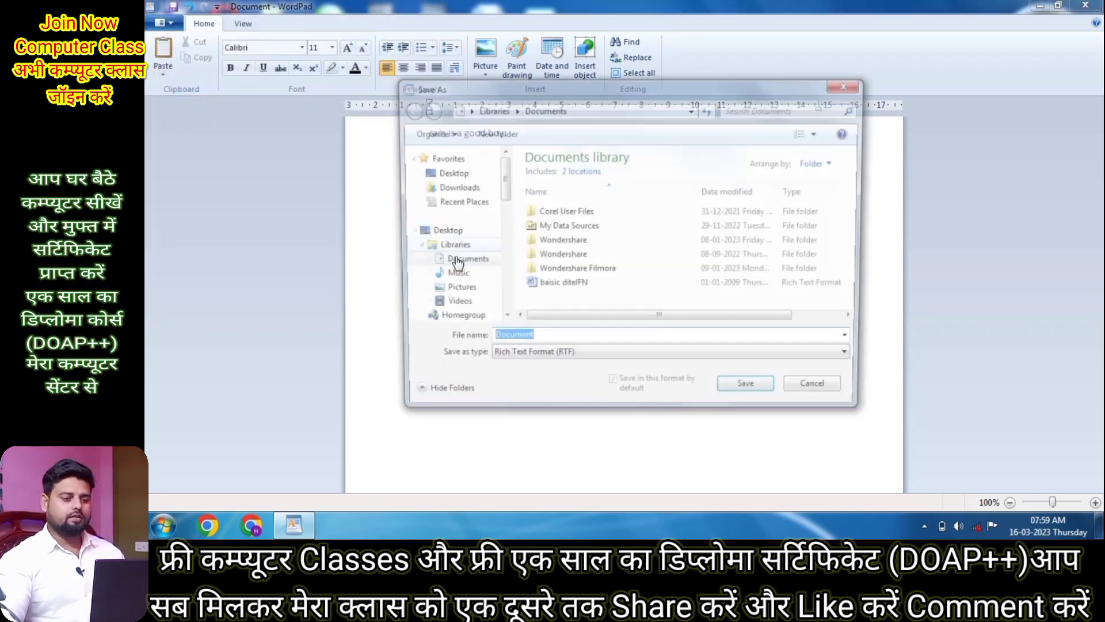
type("today")
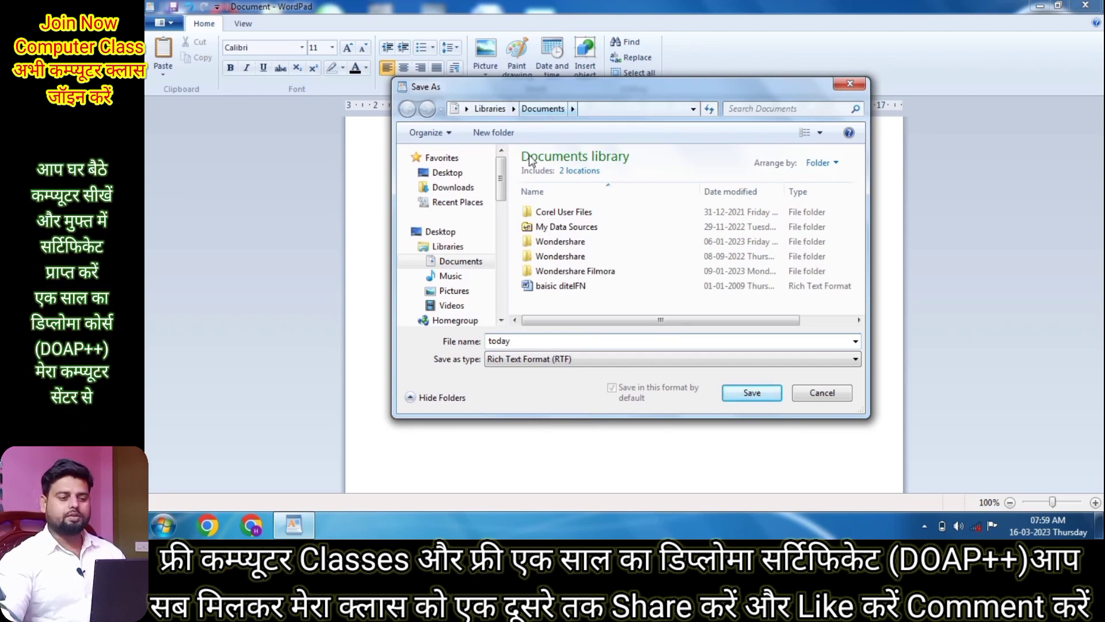
left_click(441, 232)
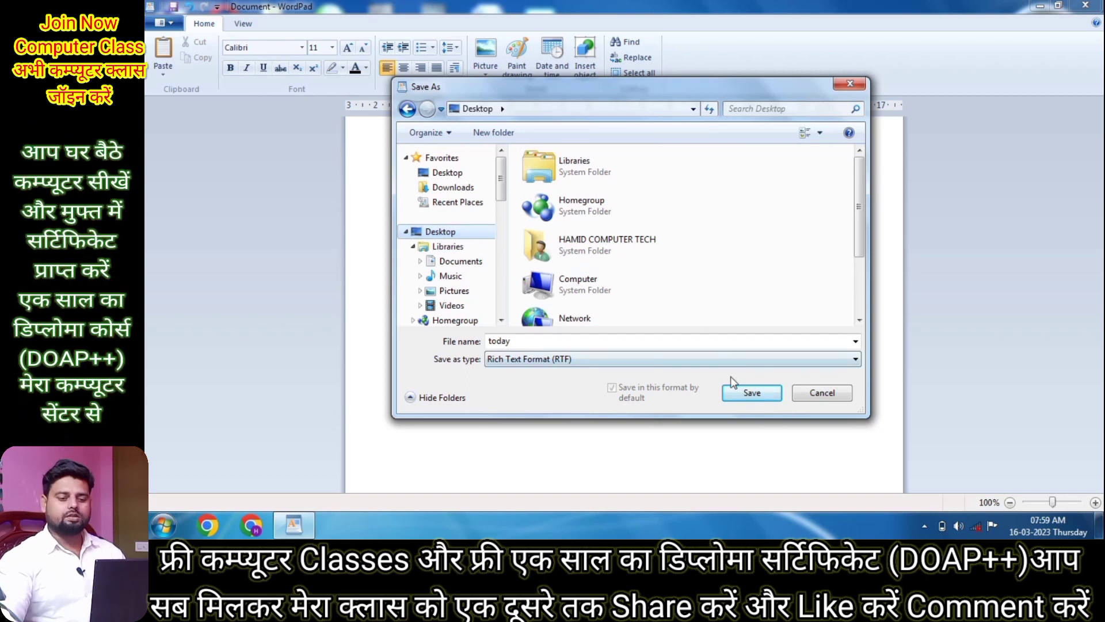
left_click(748, 392)
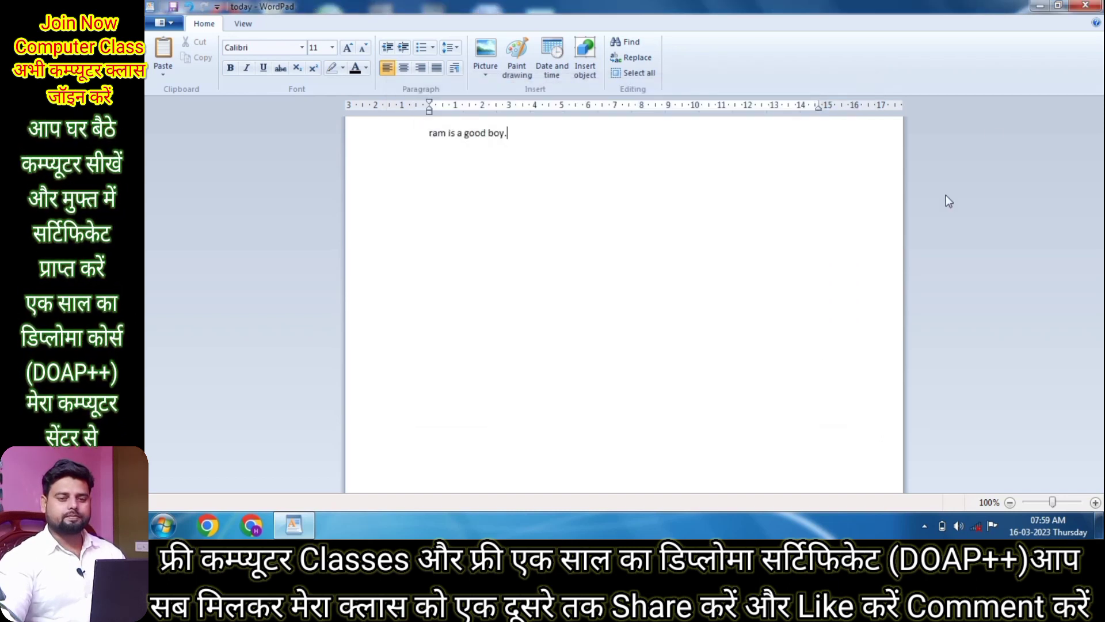
Close WordPad and open the Desktop file 'today' in Microsoft Word.
left_click(1085, 8)
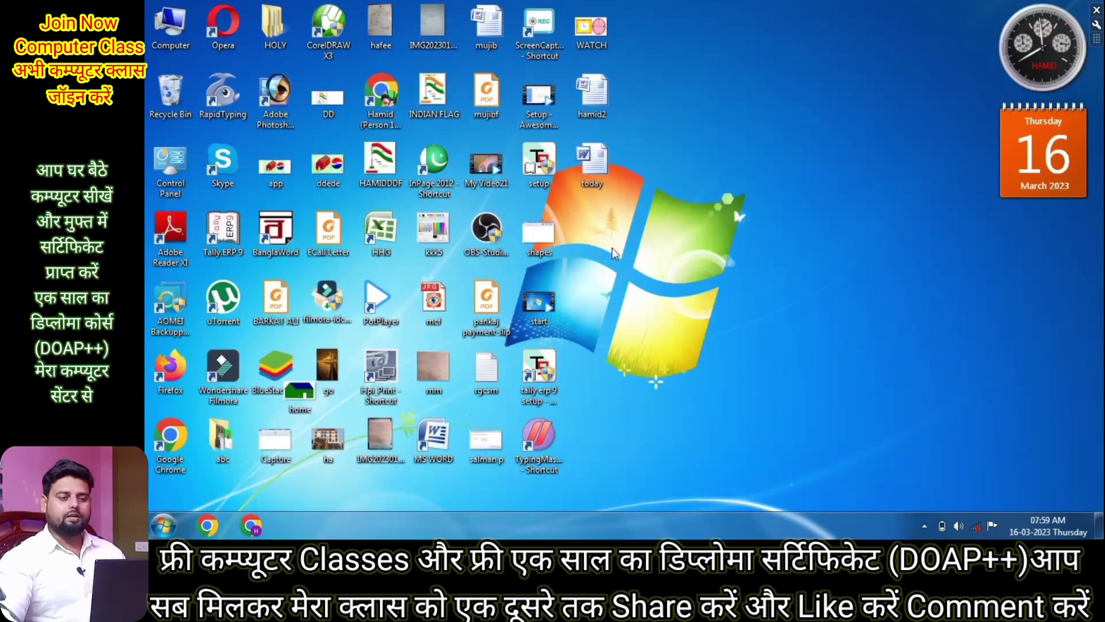
double_click(602, 166)
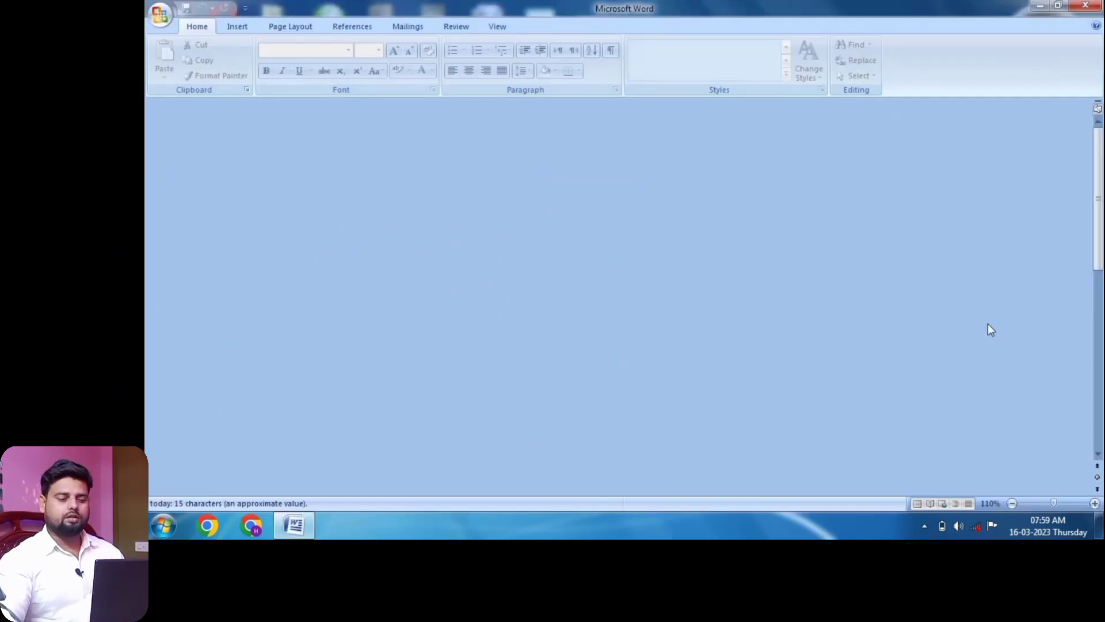